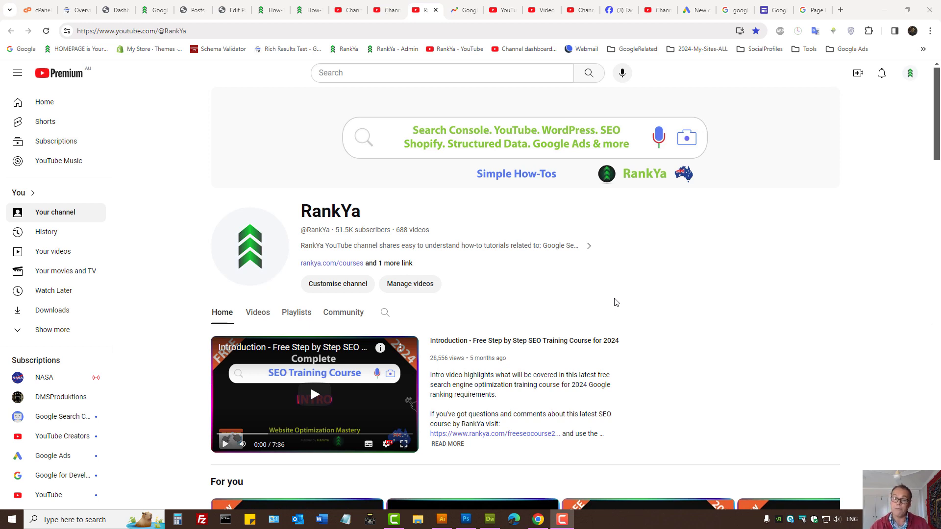
# - Switch from the RankYa channel page to the Google Trends tab of trending searches
pyautogui.click(504, 9)
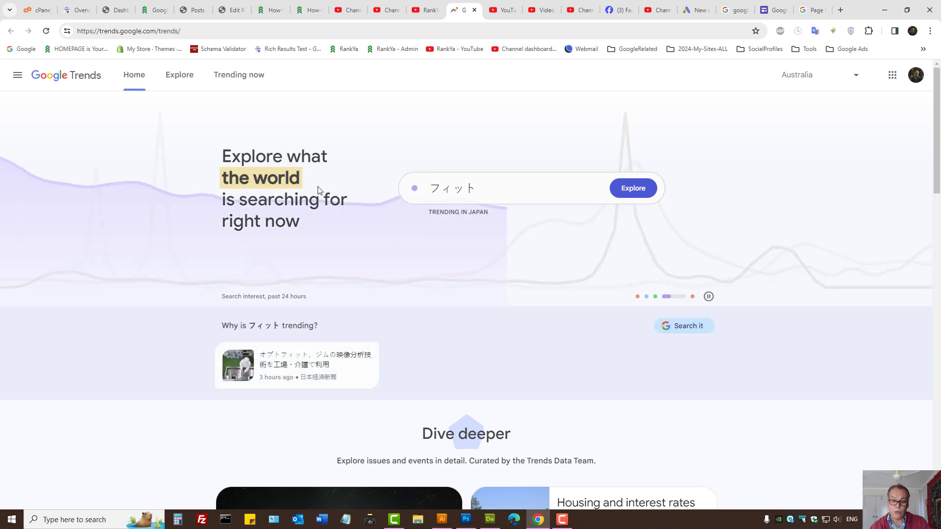
pyautogui.scroll(-2, 339, 190)
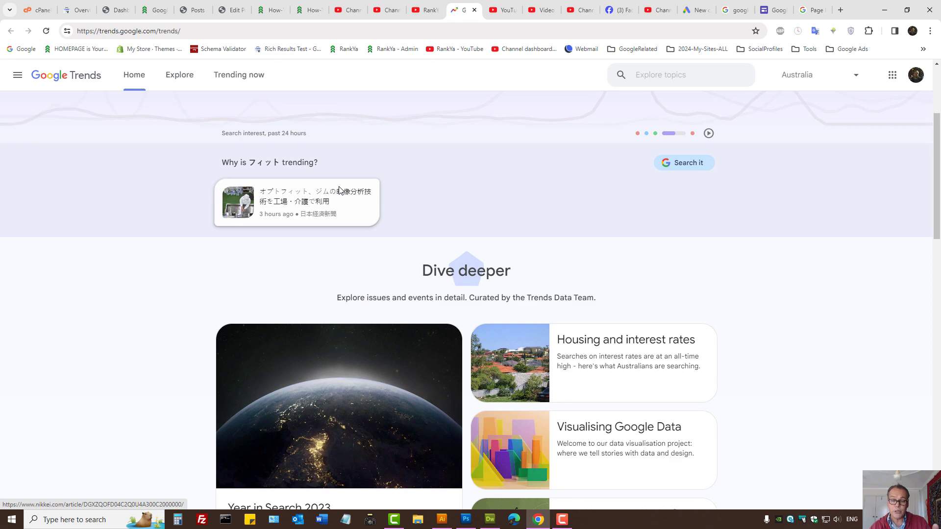
pyautogui.scroll(2, 442, 193)
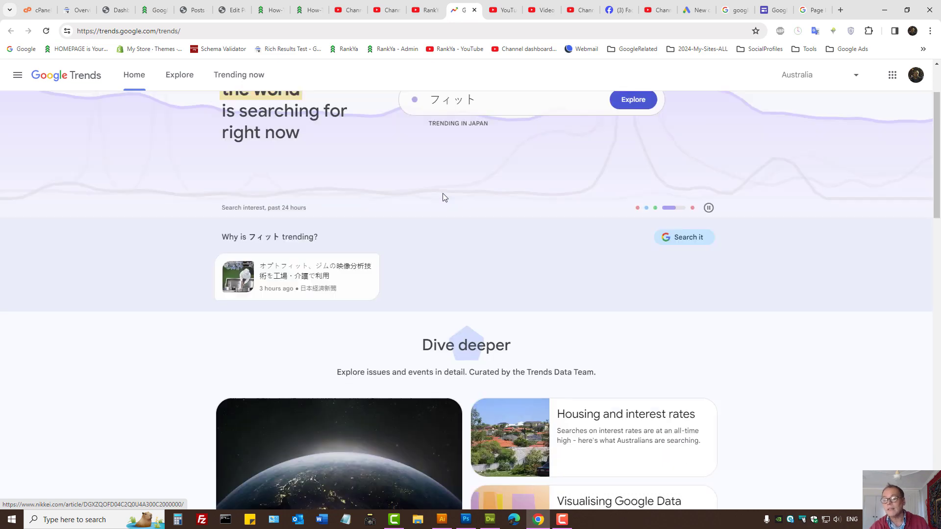
pyautogui.scroll(-2, 518, 219)
pyautogui.scroll(-2, 519, 219)
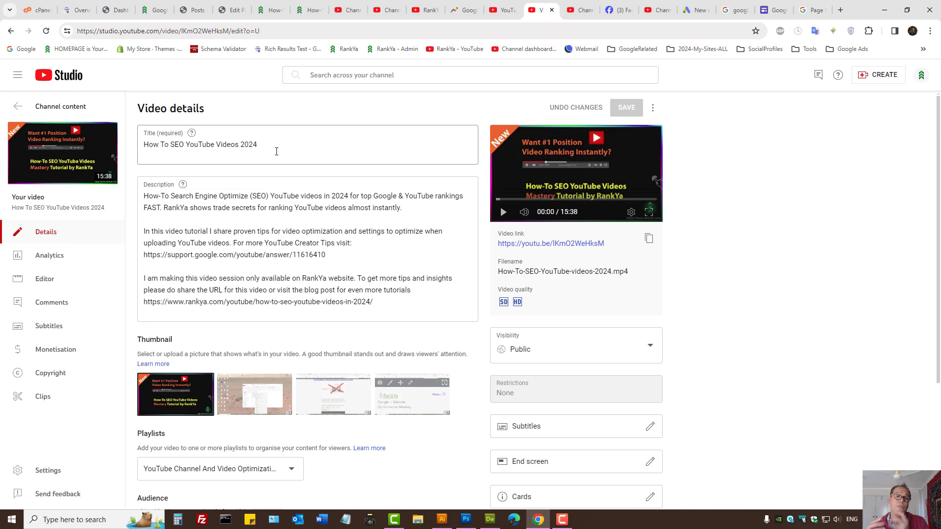
# - Switch to the Studio Promotions tab listing six video promotion campaigns and their results
pyautogui.hotkey('ctrl', 'Tab')
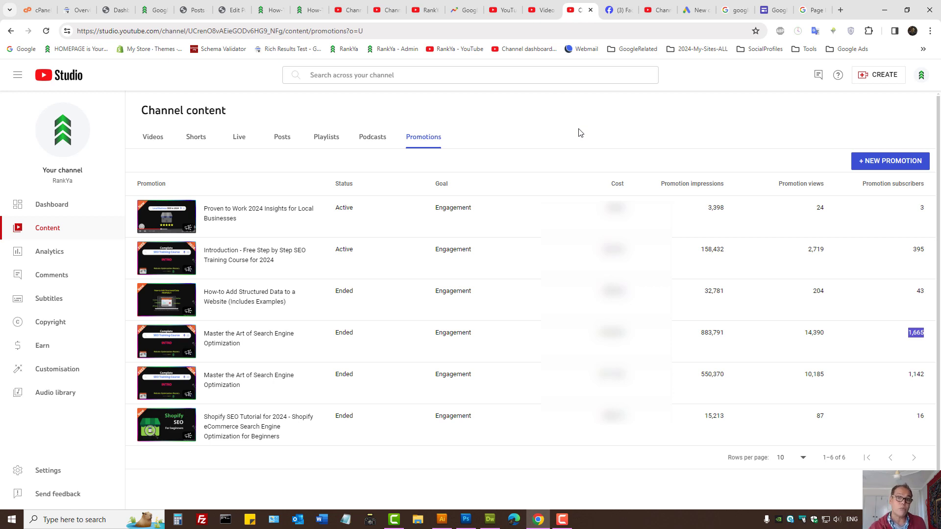
# - Revisit the channel page and video details, then show the RankYa Facebook boosted post
pyautogui.hotkey('ctrl', 'shift', 'Tab')
pyautogui.hotkey('ctrl', 'shift', 'Tab')
pyautogui.hotkey('ctrl', 'shift', 'Tab')
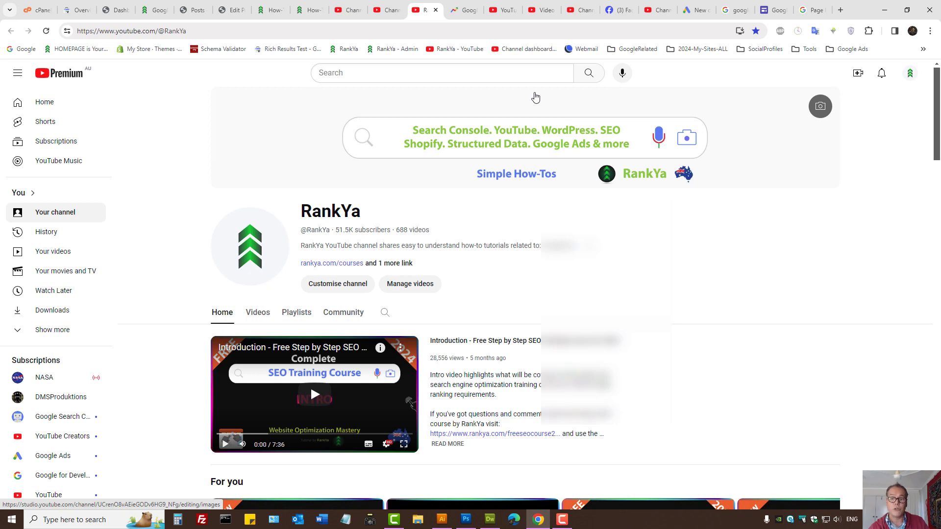
pyautogui.click(542, 9)
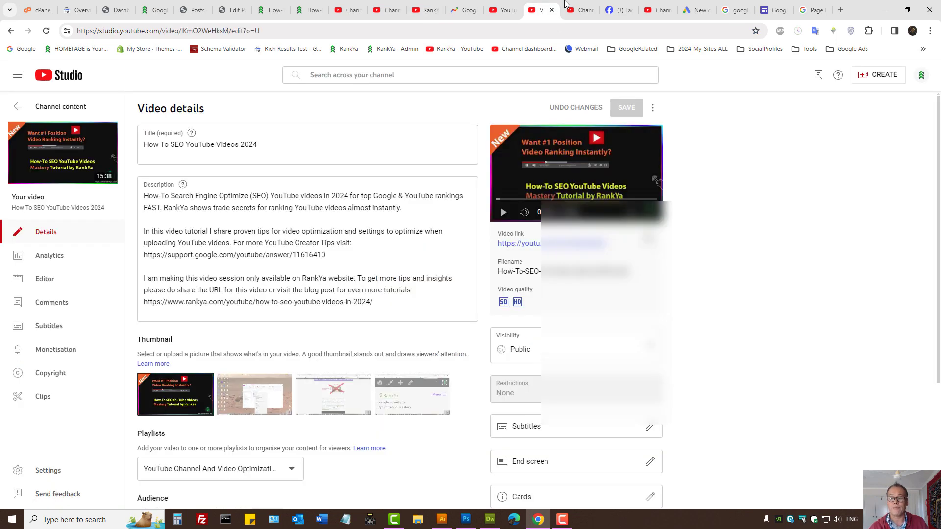
pyautogui.click(594, 6)
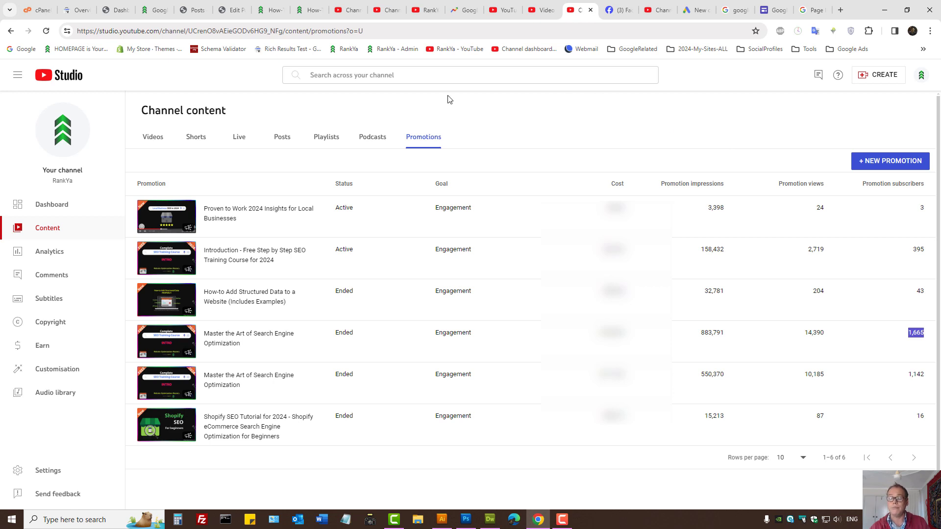
pyautogui.click(618, 9)
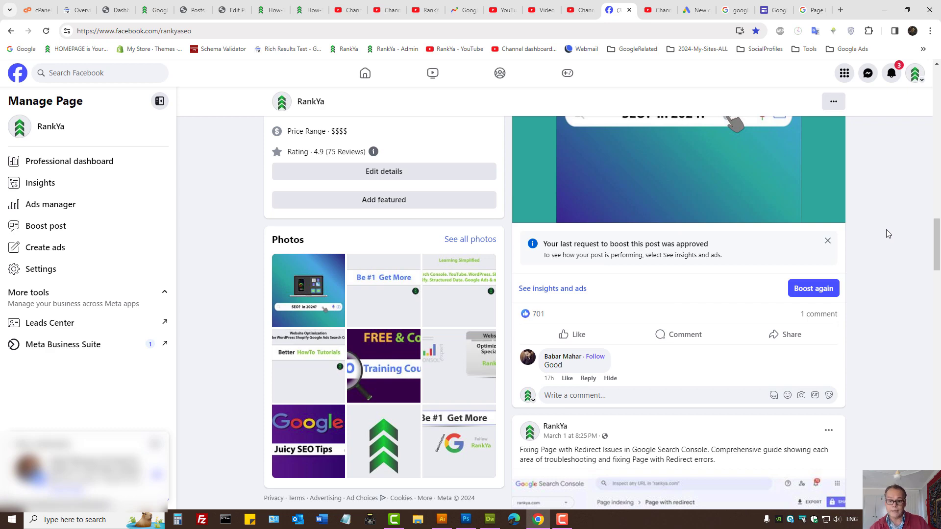
pyautogui.scroll(2, 886, 230)
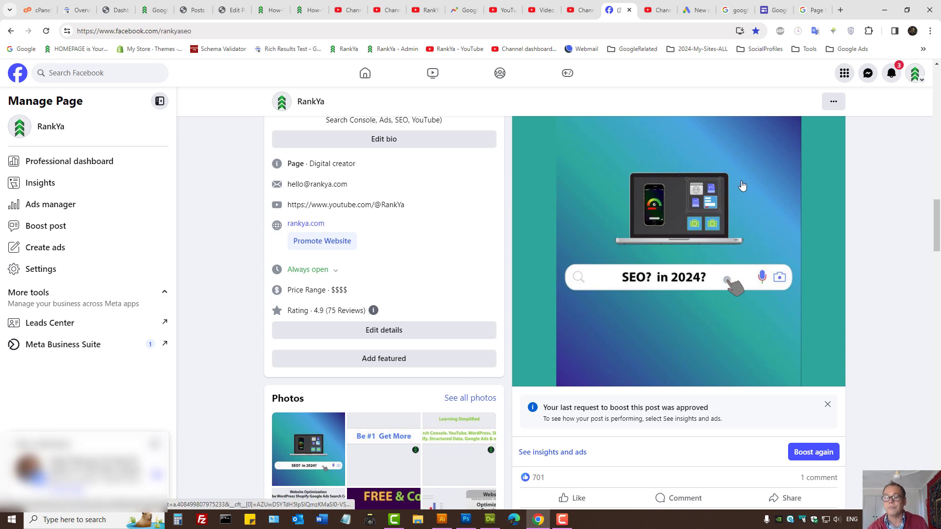
# - Switch to YouTube Studio's unanswered published comments across the channel's videos
pyautogui.click(657, 9)
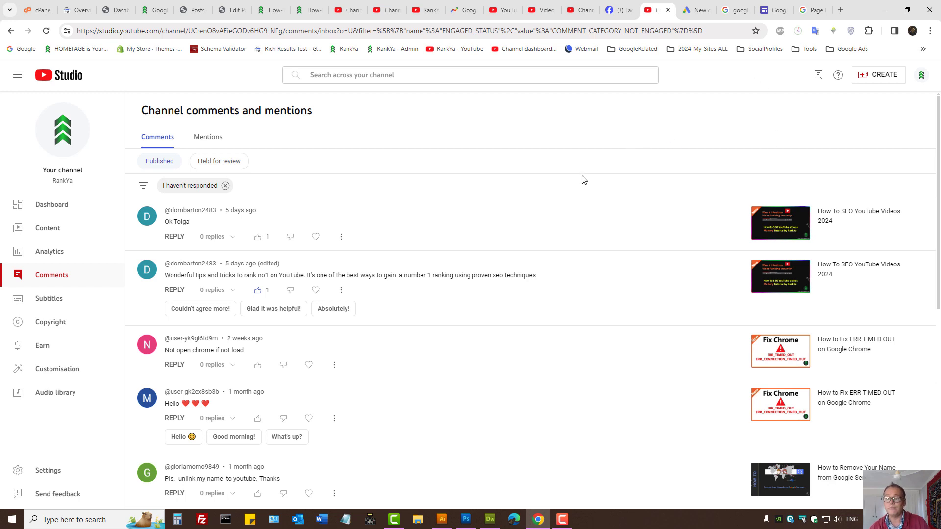
# - View the Google Ads new campaign types, then the Google results for 'google sites'
pyautogui.click(695, 11)
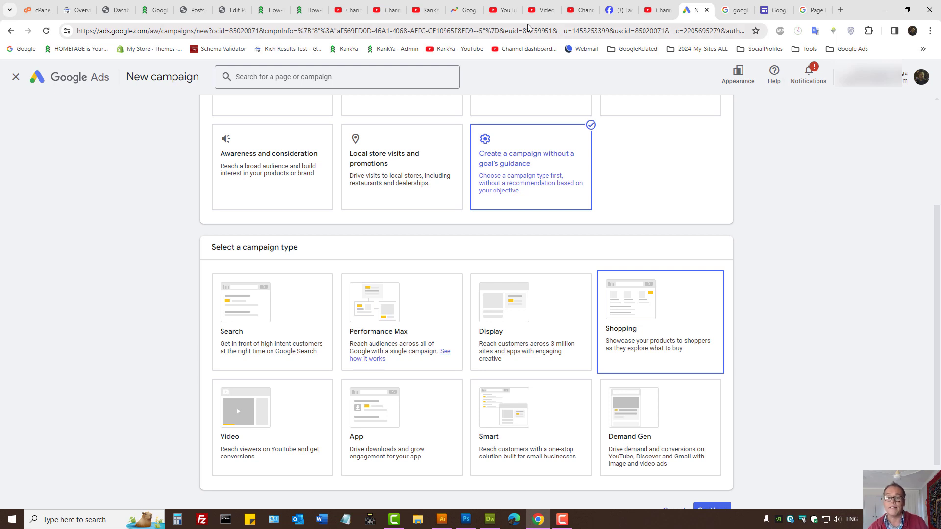
pyautogui.scroll(1, 785, 210)
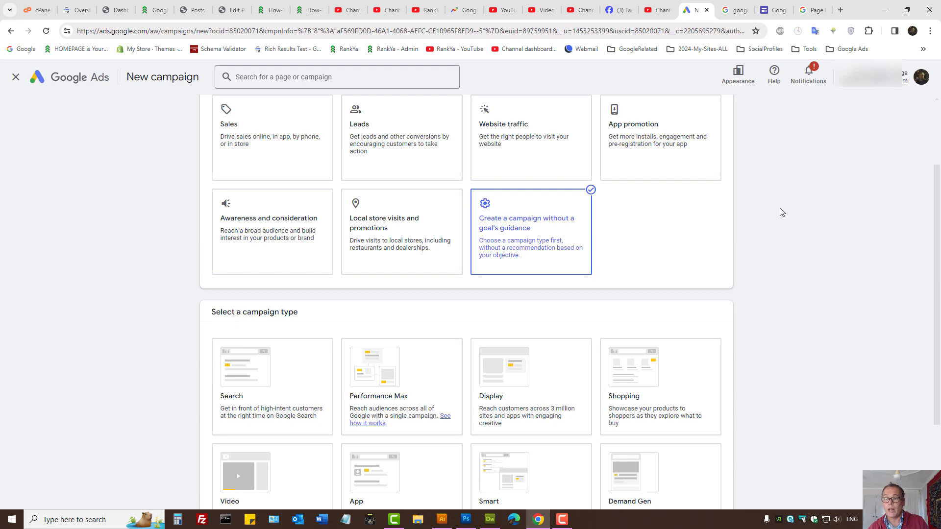
pyautogui.click(734, 10)
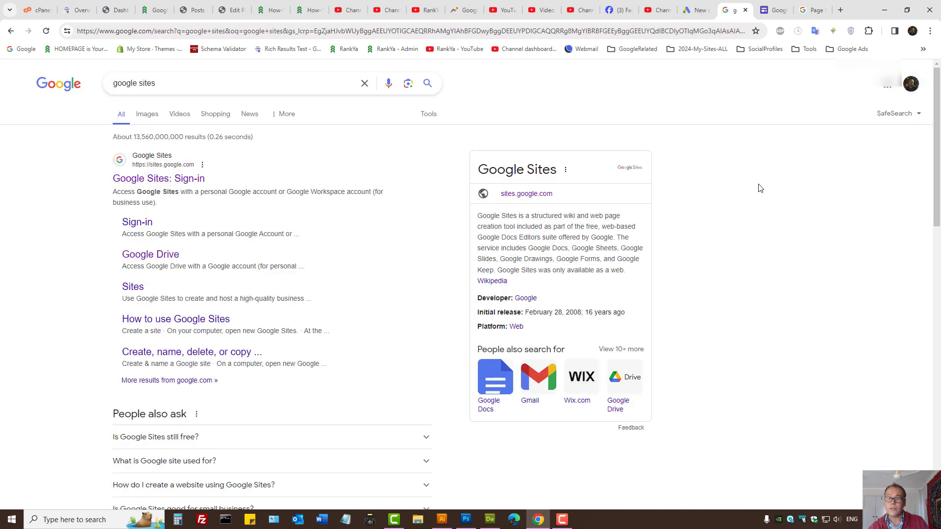
# - Select the 'google sites' query, visit the Google Sites start page, then 'Page Indexing rankya' results
pyautogui.moveTo(179, 84); pyautogui.dragTo(49, 93)
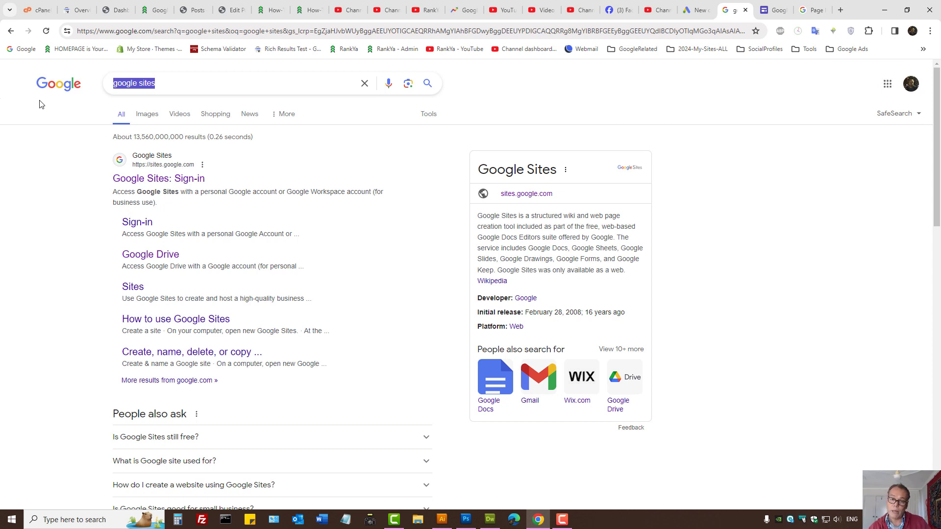
pyautogui.click(140, 83)
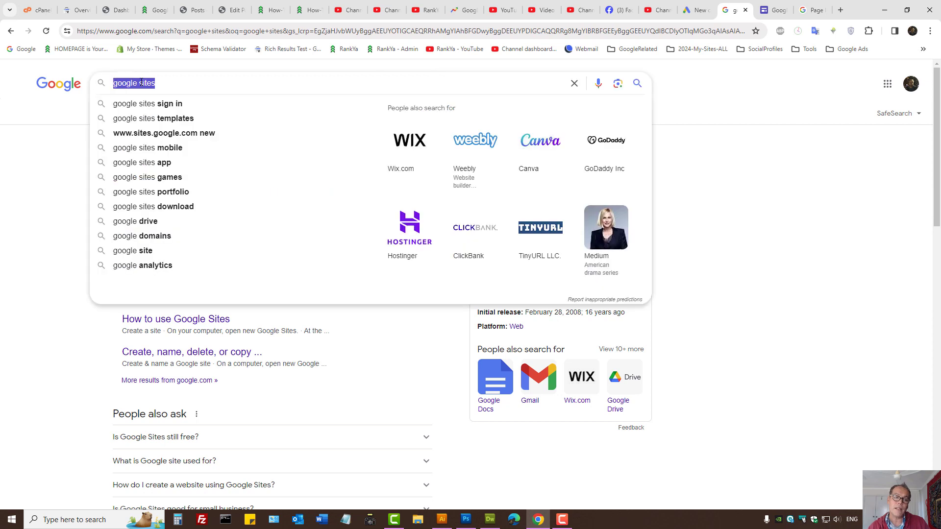
pyautogui.click(58, 211)
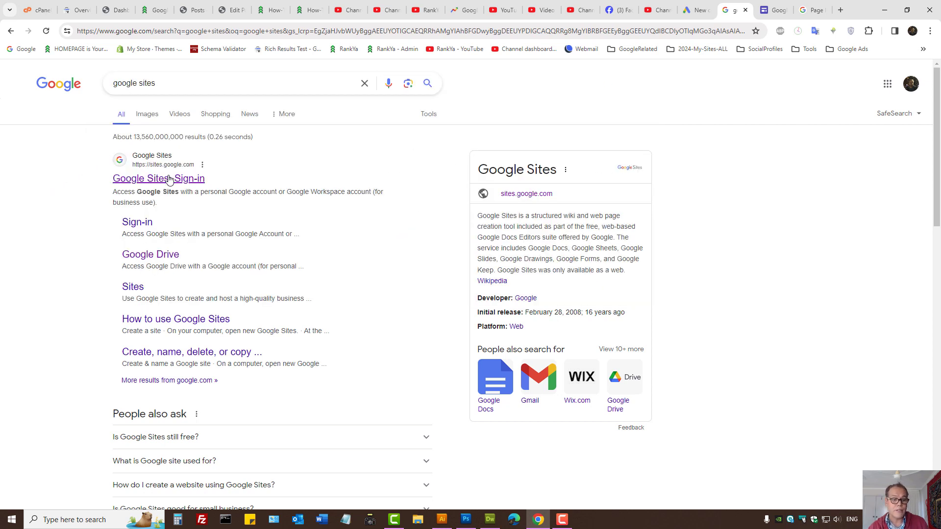
pyautogui.click(759, 9)
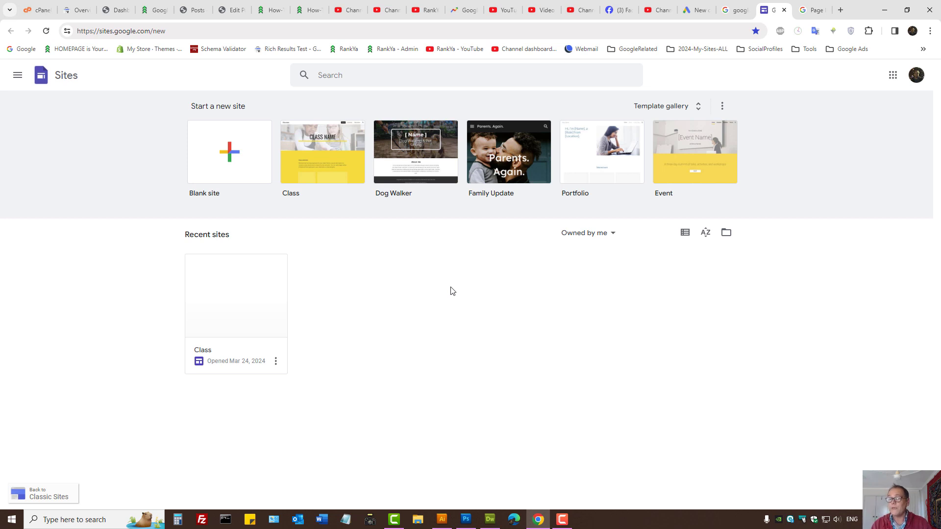
pyautogui.click(814, 9)
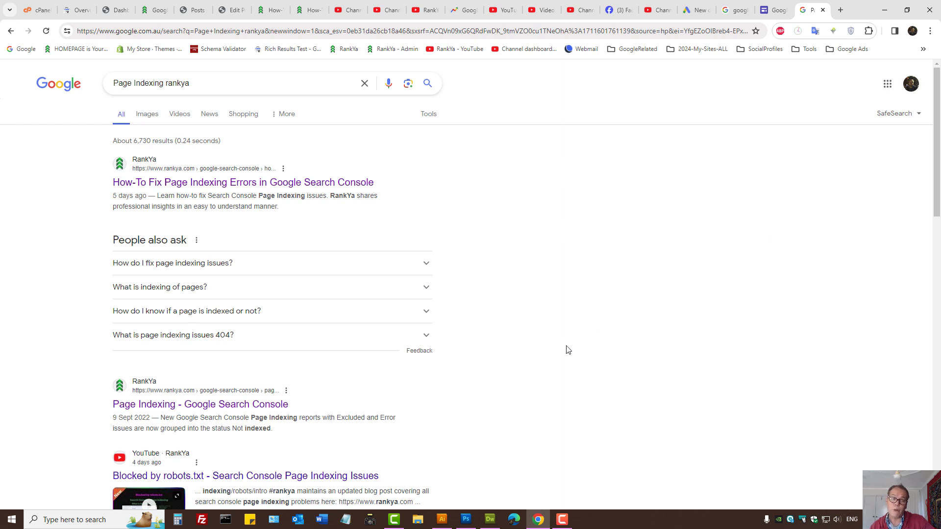
pyautogui.tripleClick(204, 84)
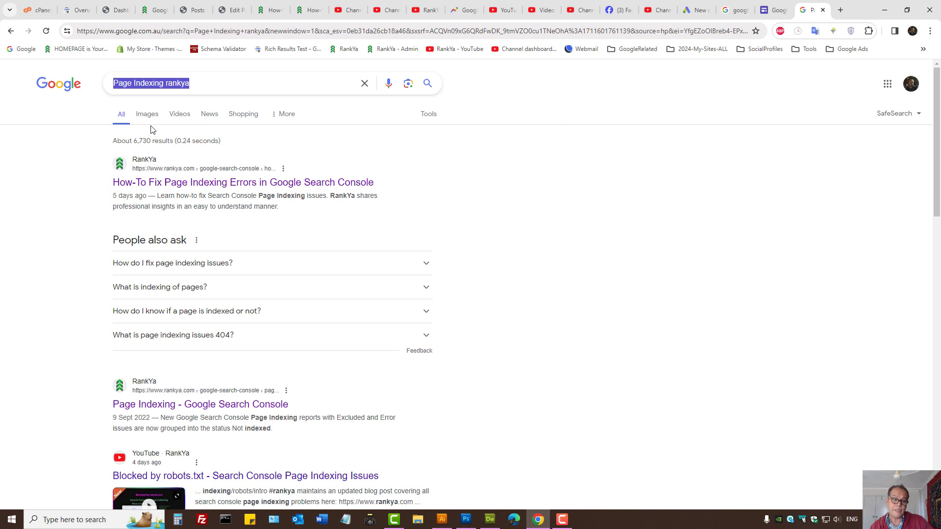
pyautogui.tripleClick(135, 83)
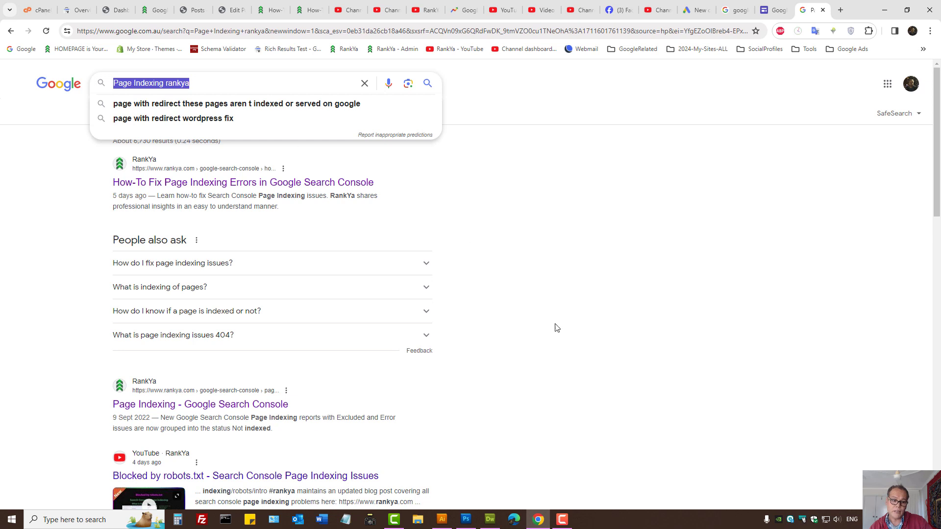
pyautogui.scroll(-2, 559, 331)
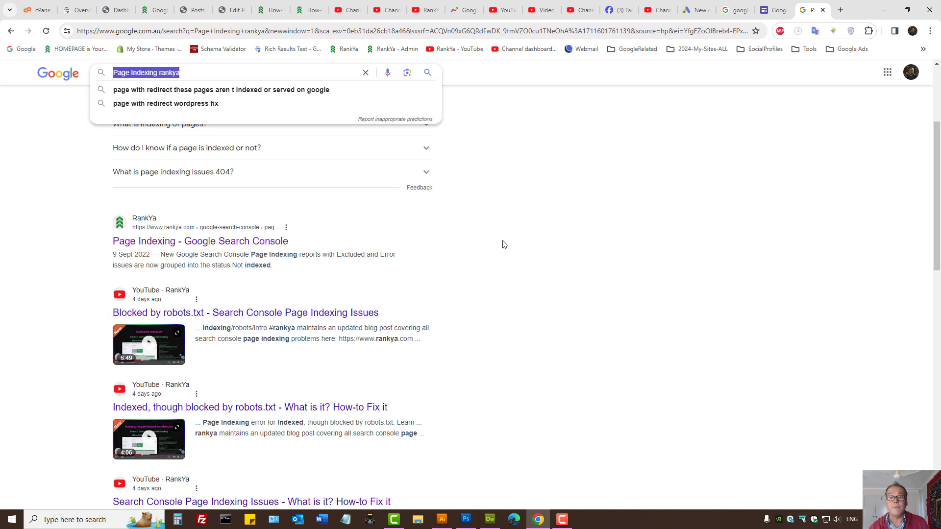
# - Dismiss search suggestions and return to the RankYa channel home with its SEO course video
pyautogui.click(584, 186)
pyautogui.click(426, 9)
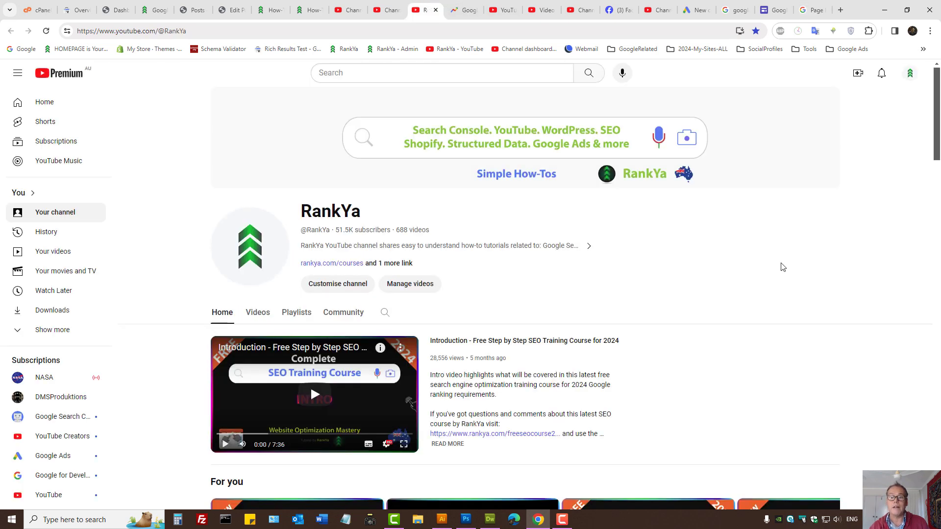